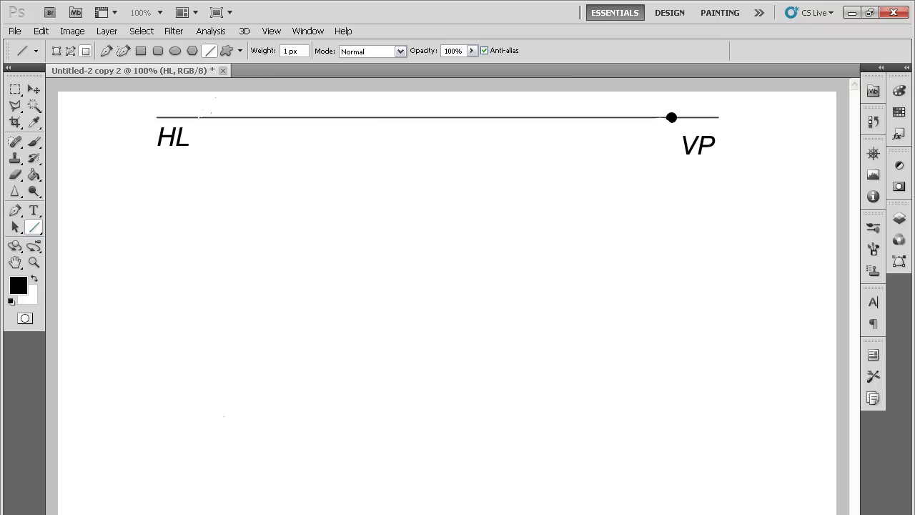
Draw two lines from VP down-left, then add the front horizontal edge and the back horizontal edge between them
key("Escape")
left_click_drag(671, 118, 398, 420)
mouse_move(671, 117)
left_mouse_down()
mouse_move(335, 282)
mouse_move(190, 386)
mouse_move(176, 409)
left_mouse_up()
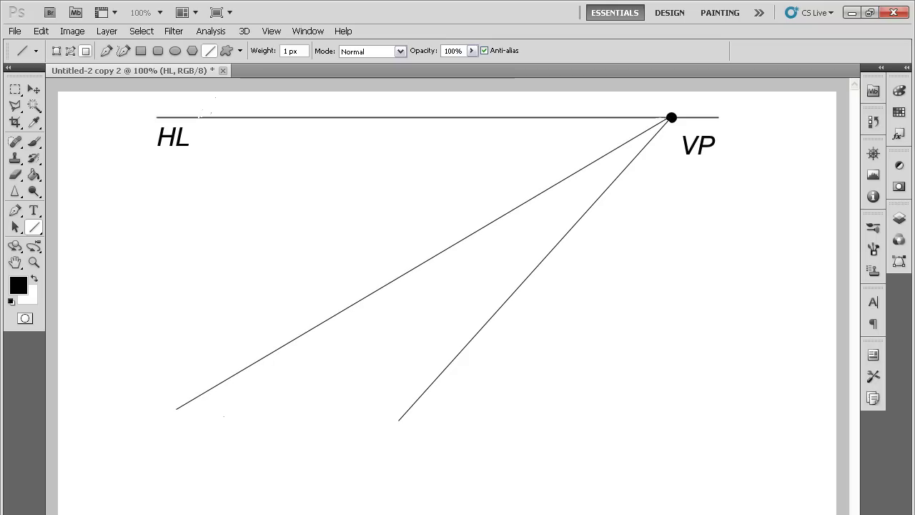
left_click_drag(176, 409, 408, 409)
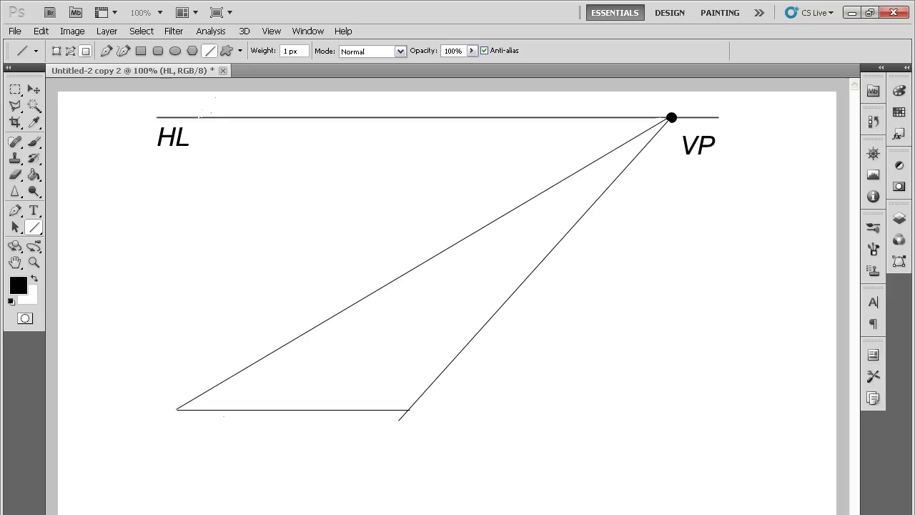
left_click_drag(336, 314, 493, 315)
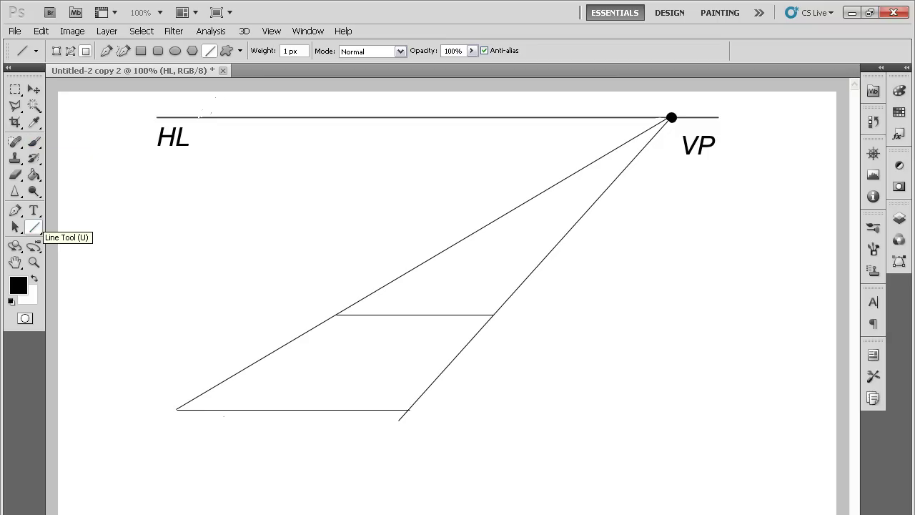
Paint white over the right line's overshoot, then return to the black Line tool for a test stroke
left_click(34, 142)
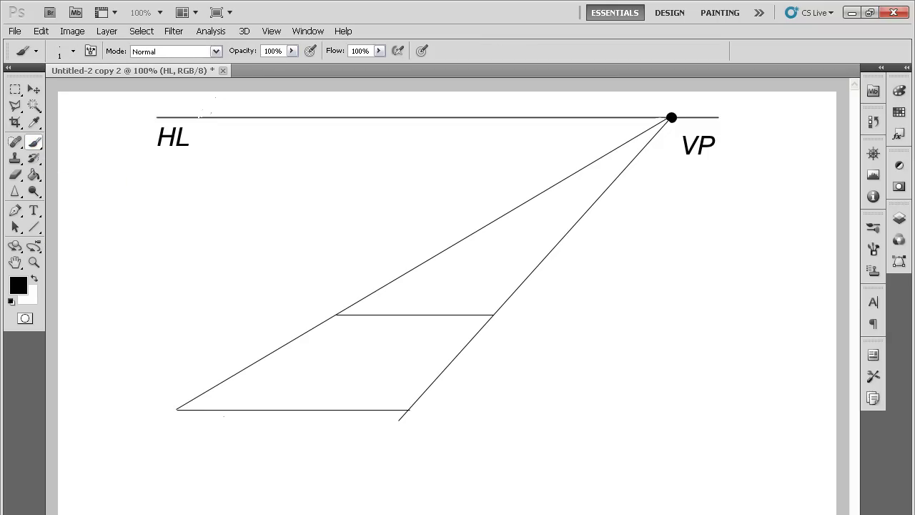
left_click(33, 278)
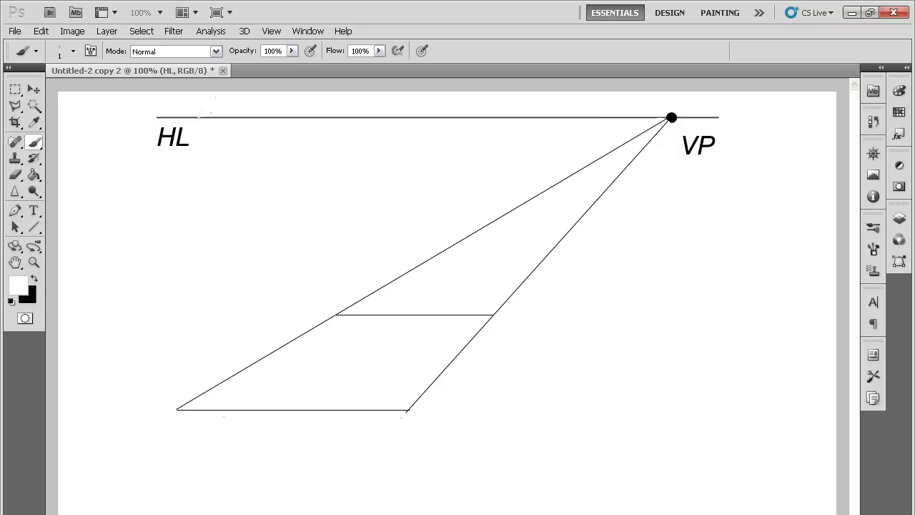
key("u")
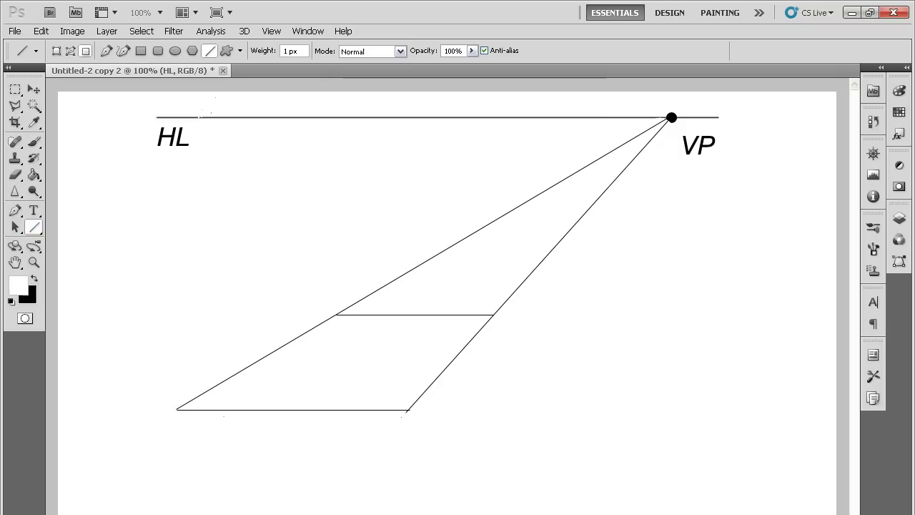
key("x")
left_click_drag(230, 224, 258, 222)
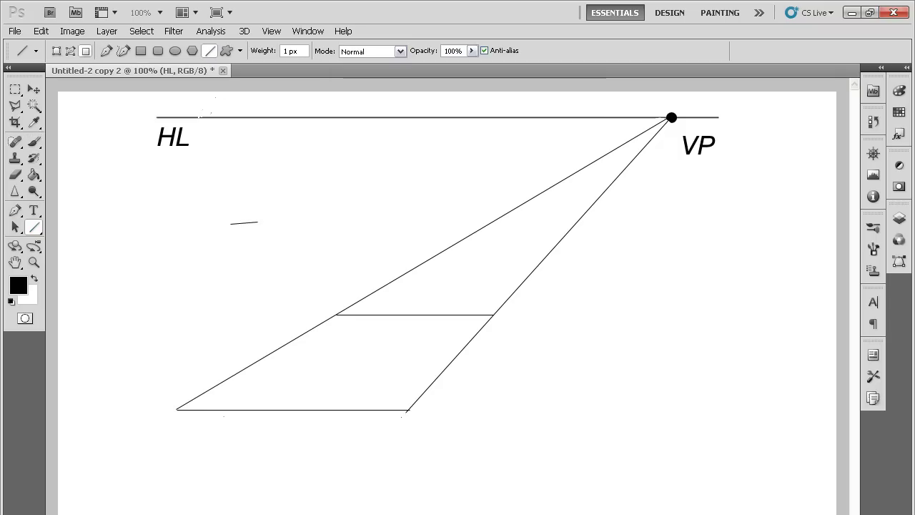
Undo the stray line, draw both 3 px base diagonals, and retrace the back edge
key("ctrl+z")
left_click_drag(336, 314, 408, 410)
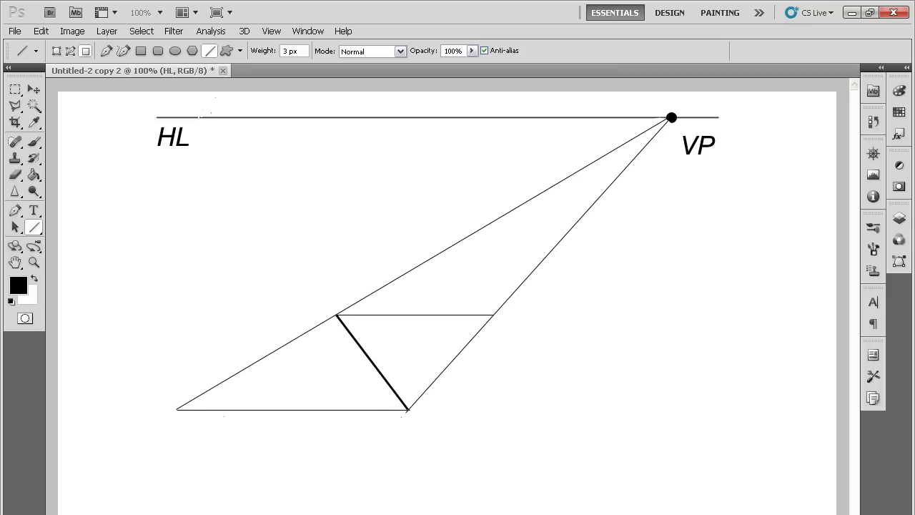
left_click_drag(492, 315, 177, 408)
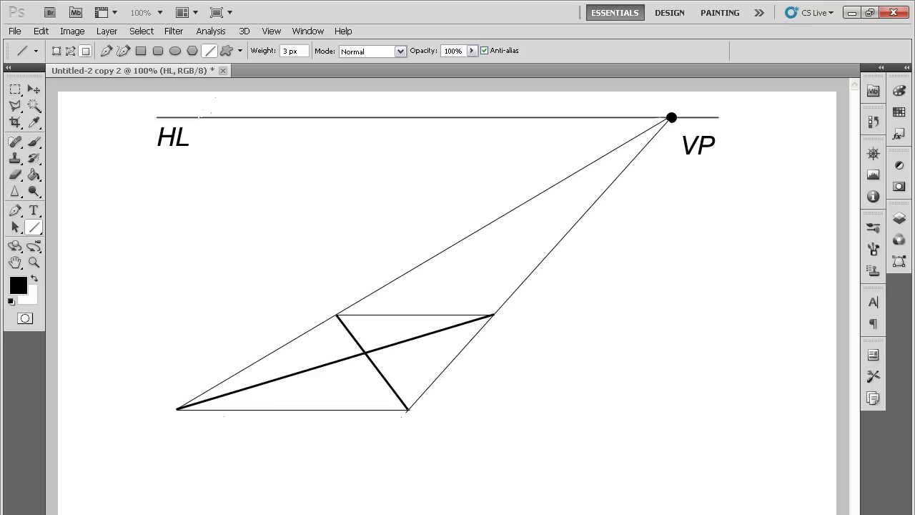
mouse_move(337, 315)
left_mouse_down()
mouse_move(492, 316)
mouse_move(429, 402)
mouse_move(408, 409)
mouse_move(177, 409)
mouse_move(336, 315)
left_mouse_up()
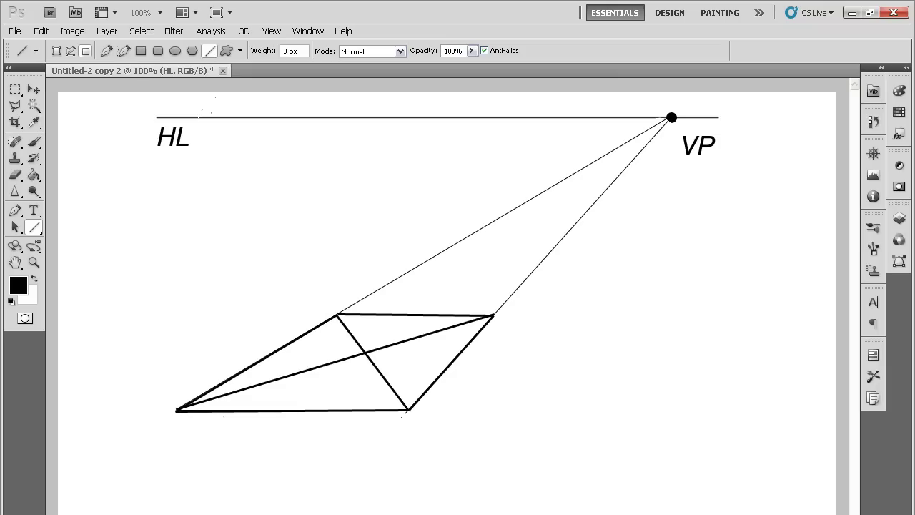
Draw the height line up from the base centre, then join its apex to back-left, front-left, front-right and back-right corners
left_click_drag(365, 353, 366, 176)
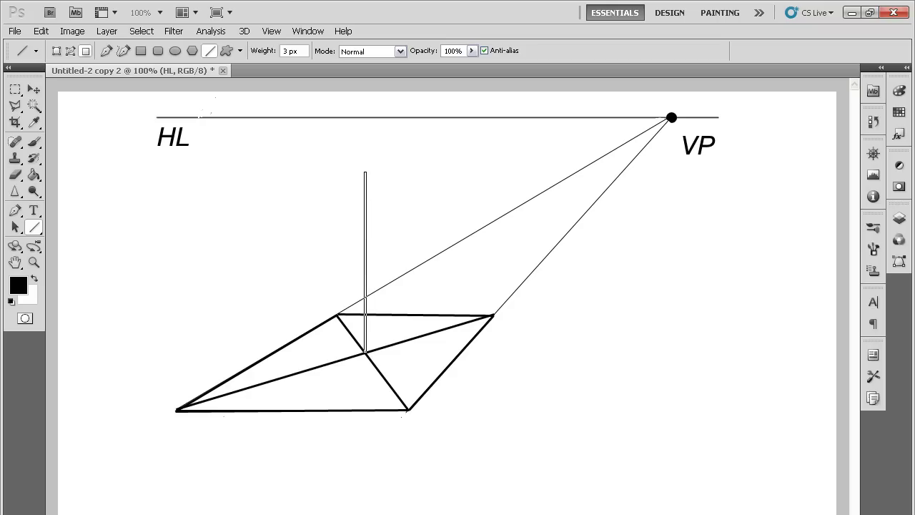
left_click_drag(366, 172, 365, 172)
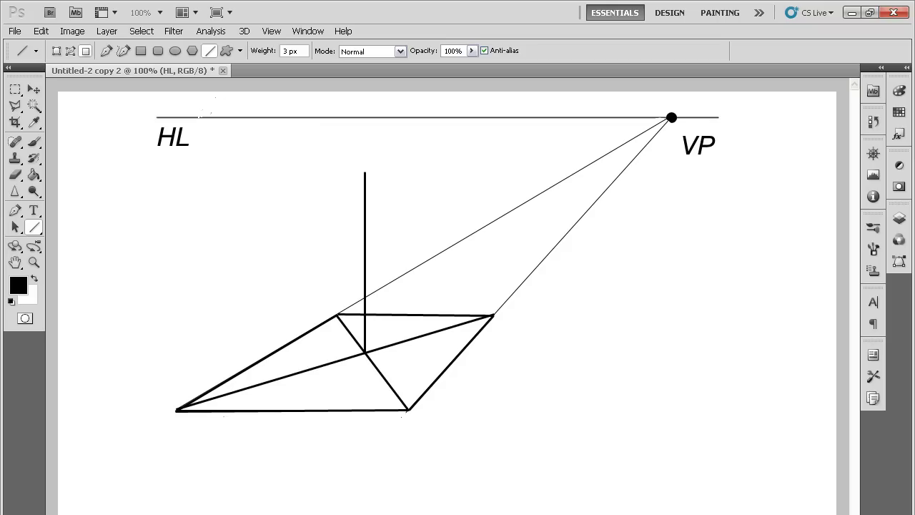
left_click_drag(364, 176, 337, 314)
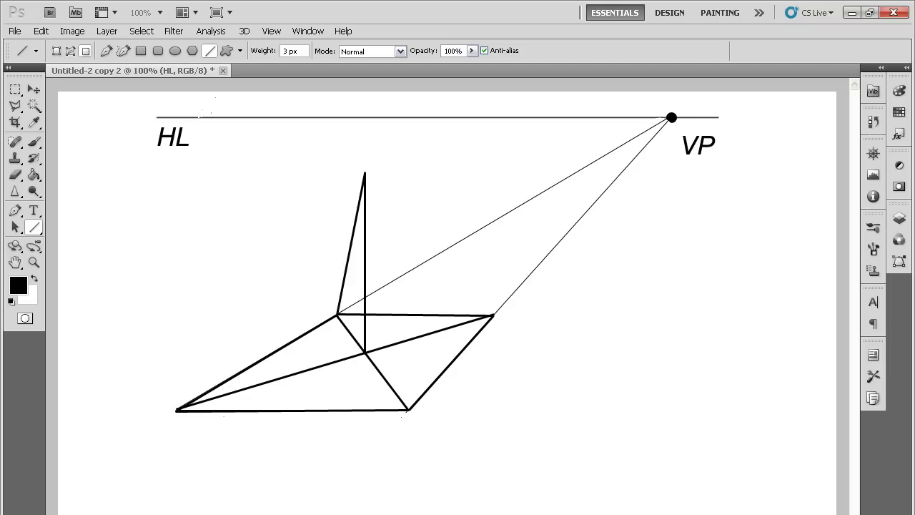
left_click_drag(364, 174, 176, 409)
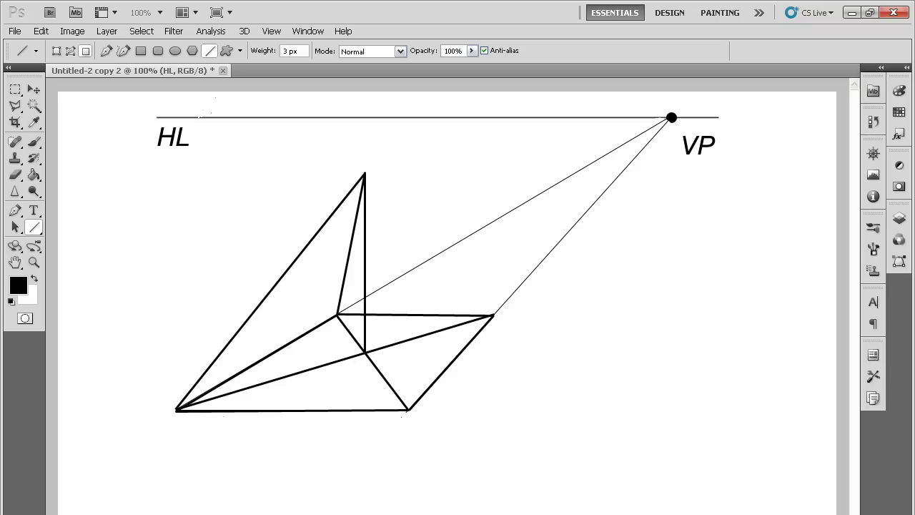
left_click_drag(365, 174, 408, 410)
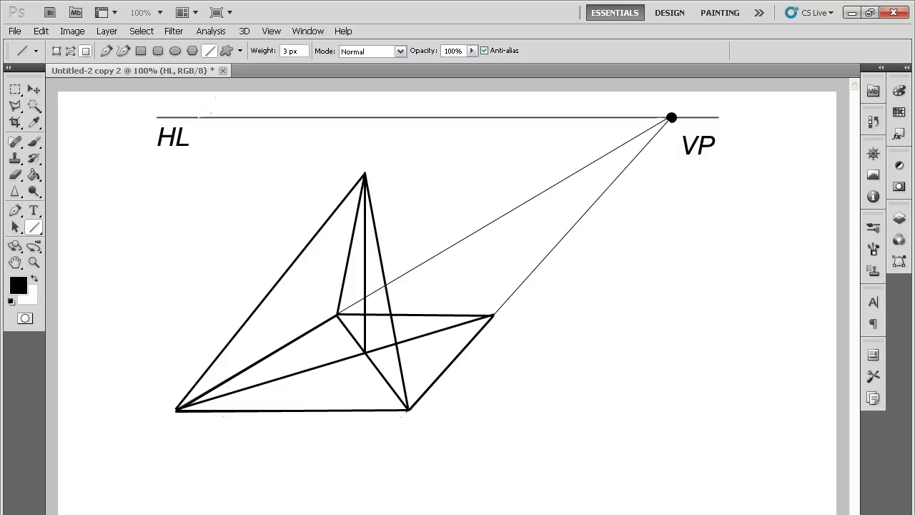
left_click_drag(365, 174, 492, 315)
With a white Brush, erase the VP lines crossing the pyramid, then set the brush size to 10
key("b")
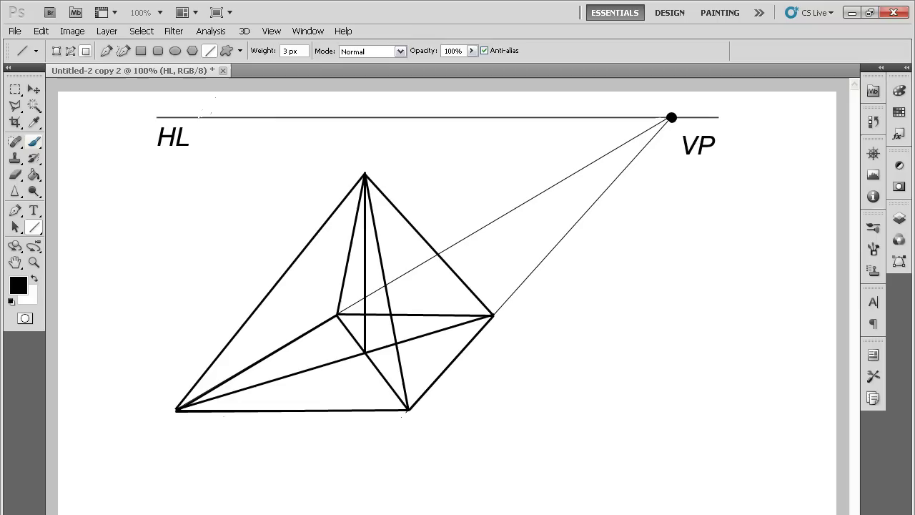
key("x")
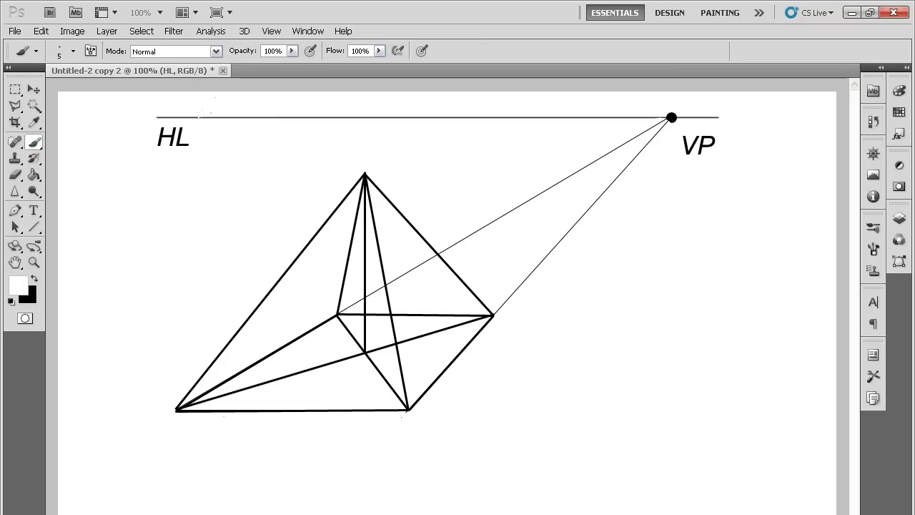
mouse_move(400, 276)
left_mouse_down()
mouse_move(413, 270)
mouse_move(389, 283)
left_mouse_up()
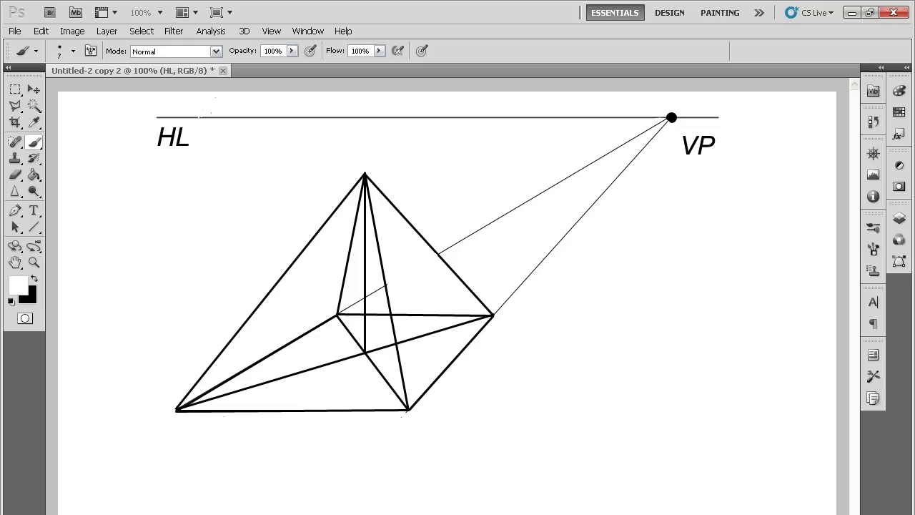
left_click_drag(438, 253, 454, 244)
left_click_drag(526, 278, 500, 307)
left_click_drag(382, 287, 370, 293)
left_click_drag(364, 298, 353, 305)
key("bracketright")
key("bracketright")
key("bracketright")
key("bracketright")
key("bracketleft")
Paint out the front-left diagonal, the hidden back base edge and the hidden line to the front-right corner
mouse_move(182, 407)
left_mouse_down()
mouse_move(337, 316)
mouse_move(363, 180)
mouse_move(365, 351)
mouse_move(341, 314)
mouse_move(377, 314)
left_mouse_up()
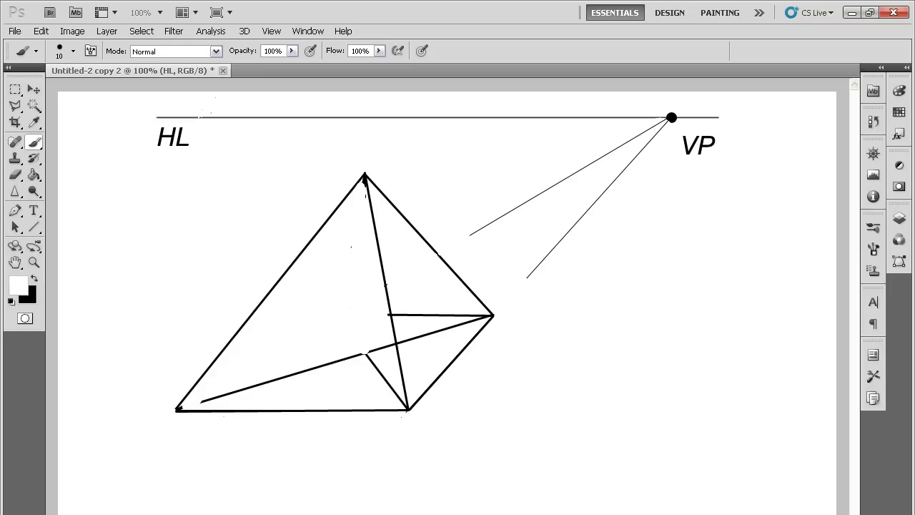
mouse_move(389, 314)
left_mouse_down()
mouse_move(487, 317)
mouse_move(200, 402)
left_mouse_up()
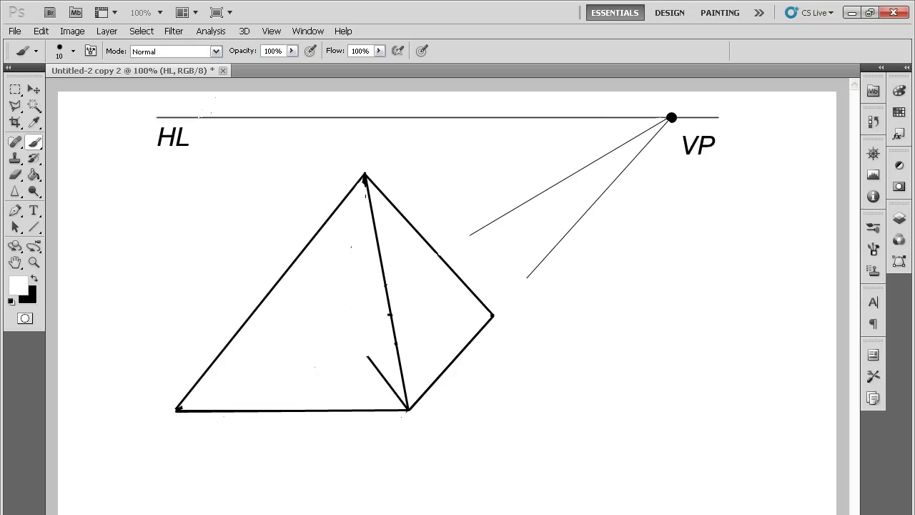
left_click_drag(367, 357, 404, 406)
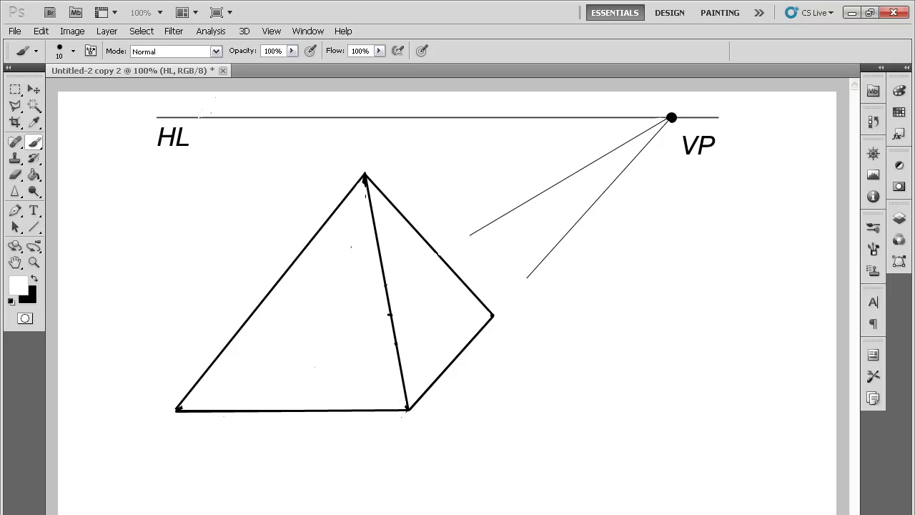